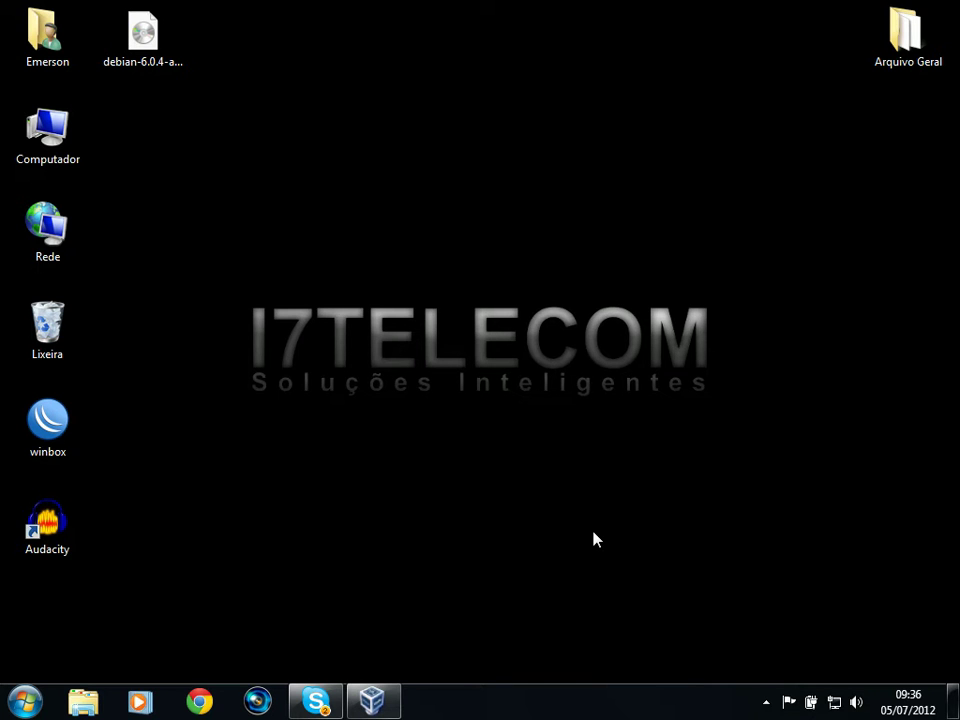
# Step: Switch to Oracle VM VirtualBox and start a new virtual machine named "Linux debian" with operating system Linux, version Debian
pyautogui.click(395, 703)
pyautogui.moveTo(450, 60); pyautogui.dragTo(456, 101)
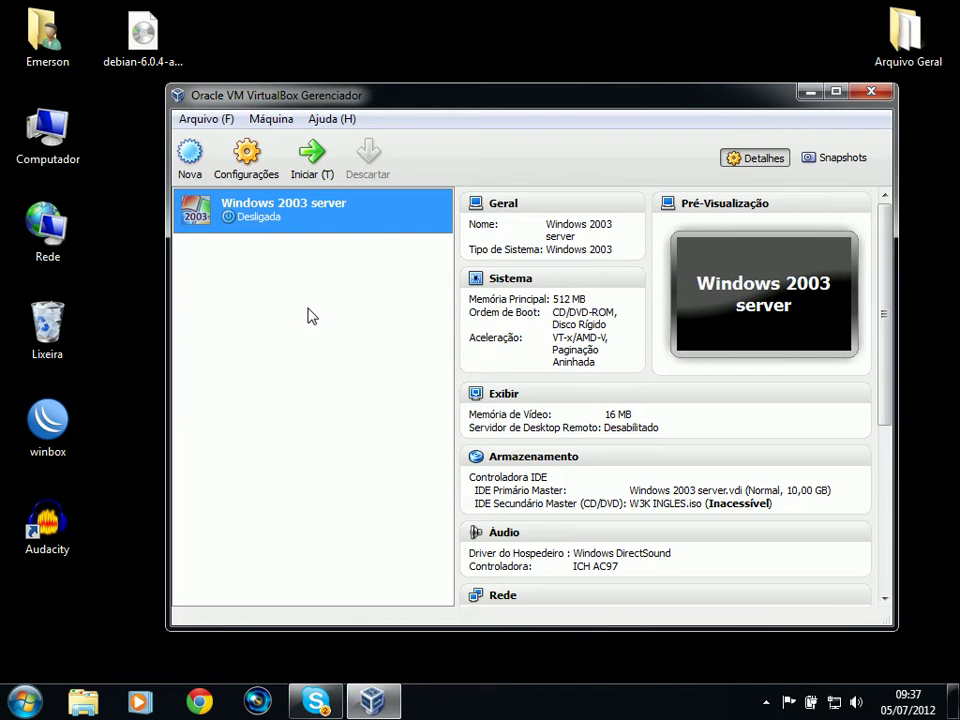
pyautogui.moveTo(455, 103); pyautogui.dragTo(446, 99)
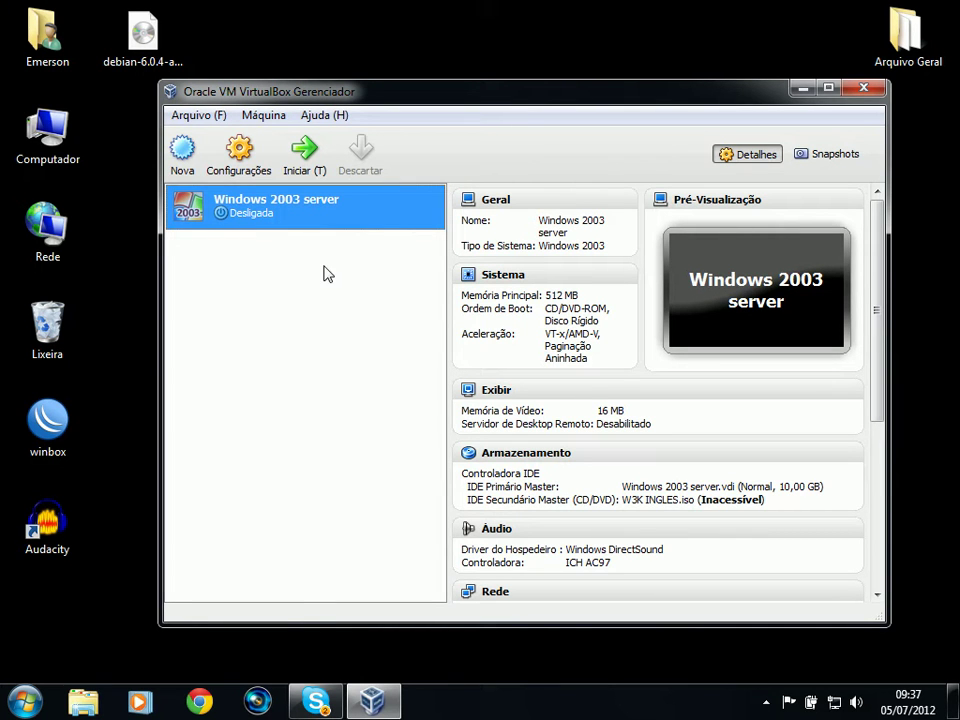
pyautogui.click(182, 160)
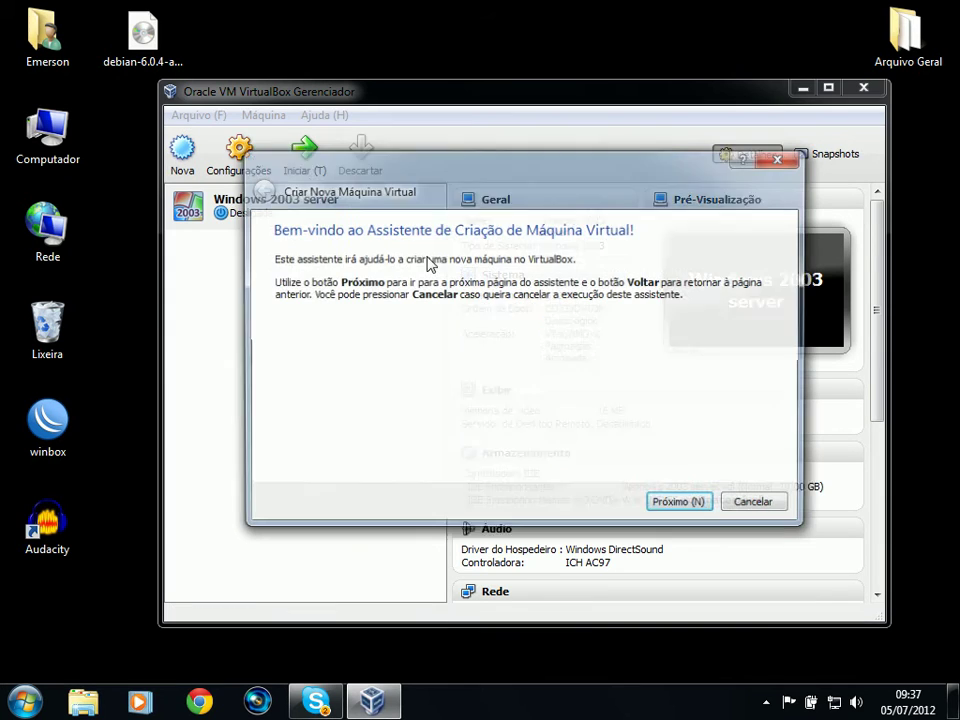
pyautogui.click(690, 506)
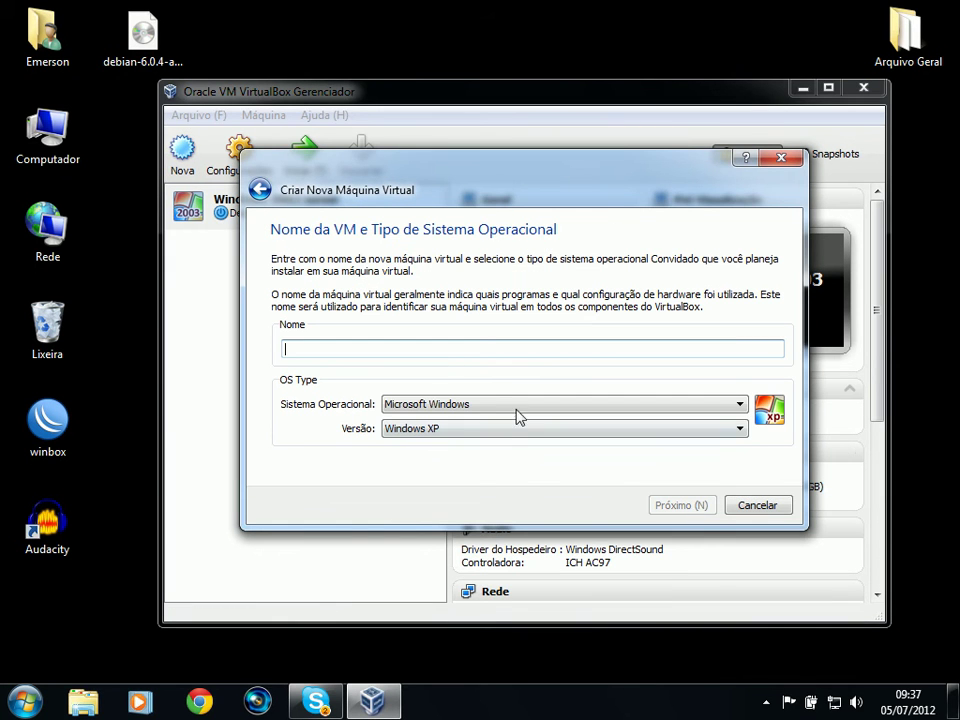
pyautogui.write('linxu')
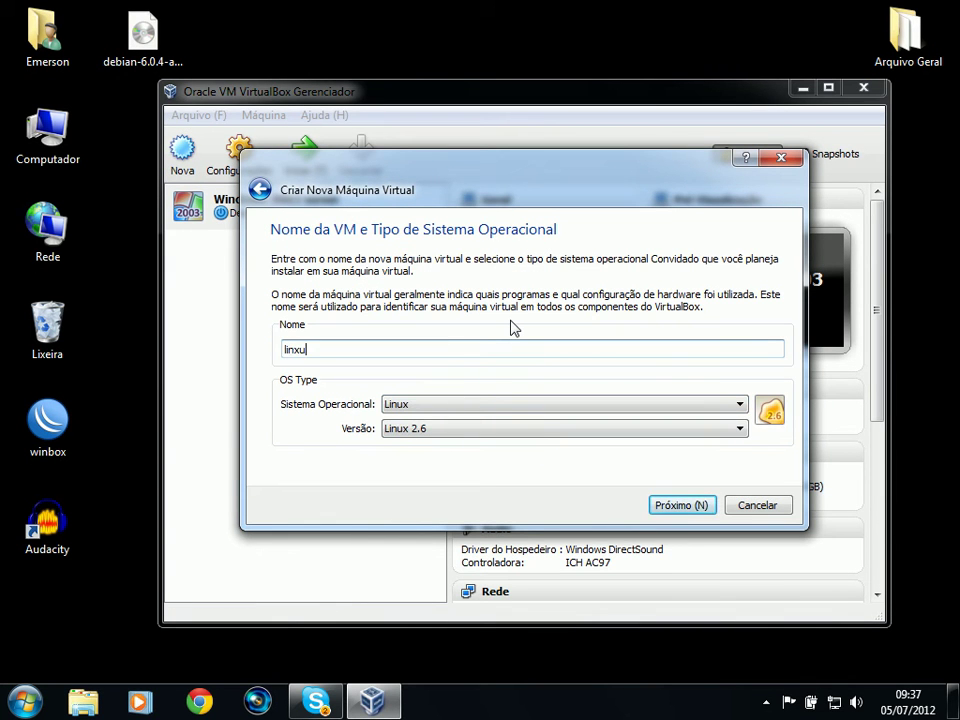
pyautogui.press('BackSpace')
pyautogui.write('Linux debian')
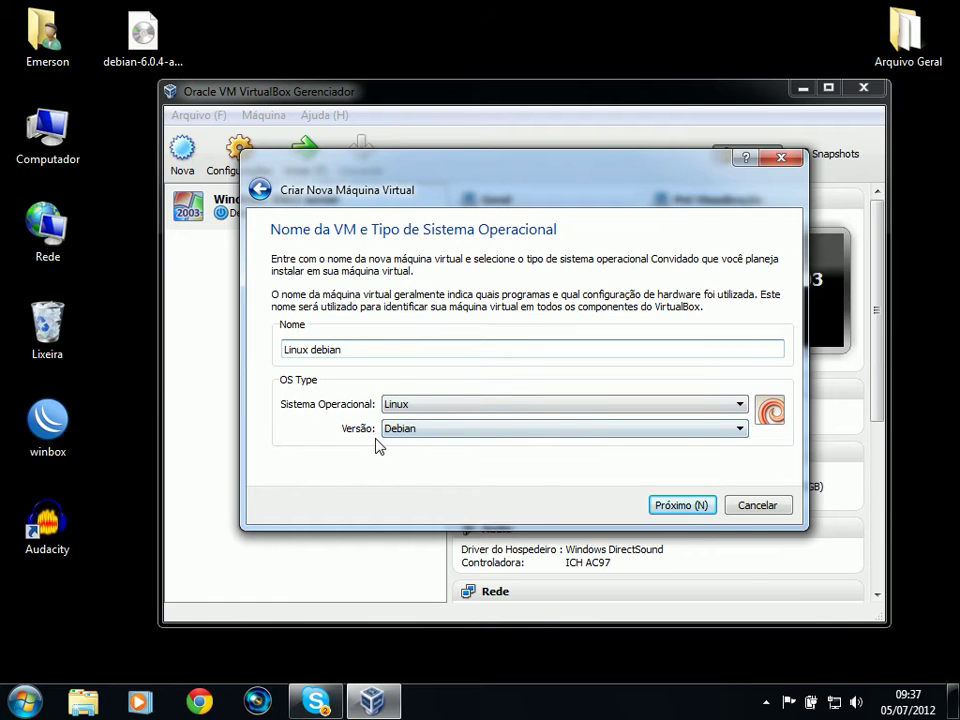
pyautogui.click(684, 507)
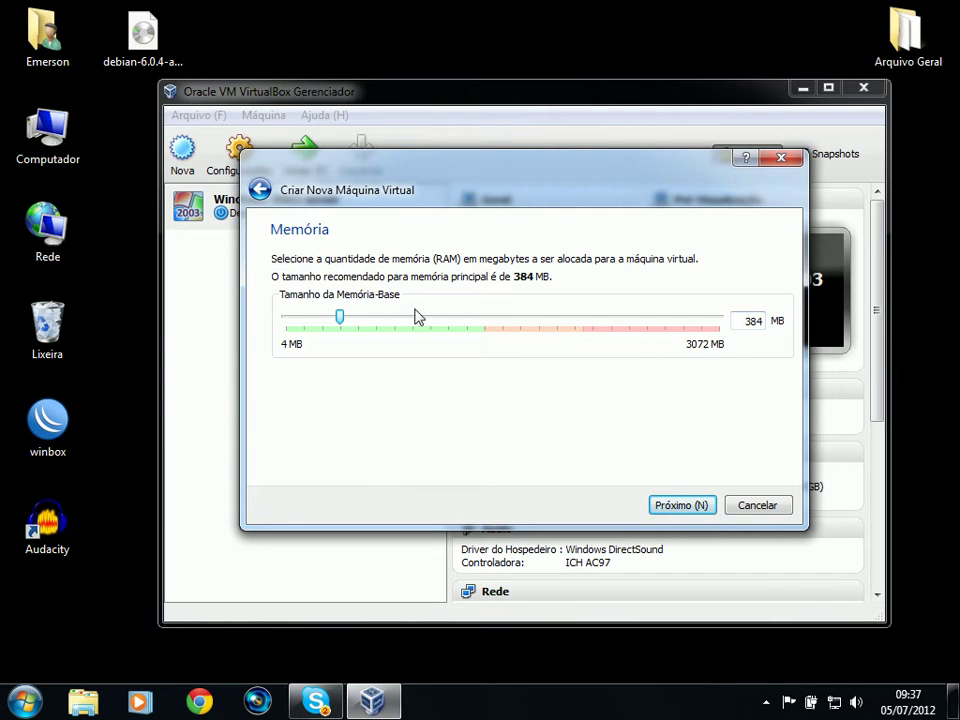
# Step: Accept 384 MB of base memory and choose a new VDI boot disk with fixed-size storage
pyautogui.click(690, 509)
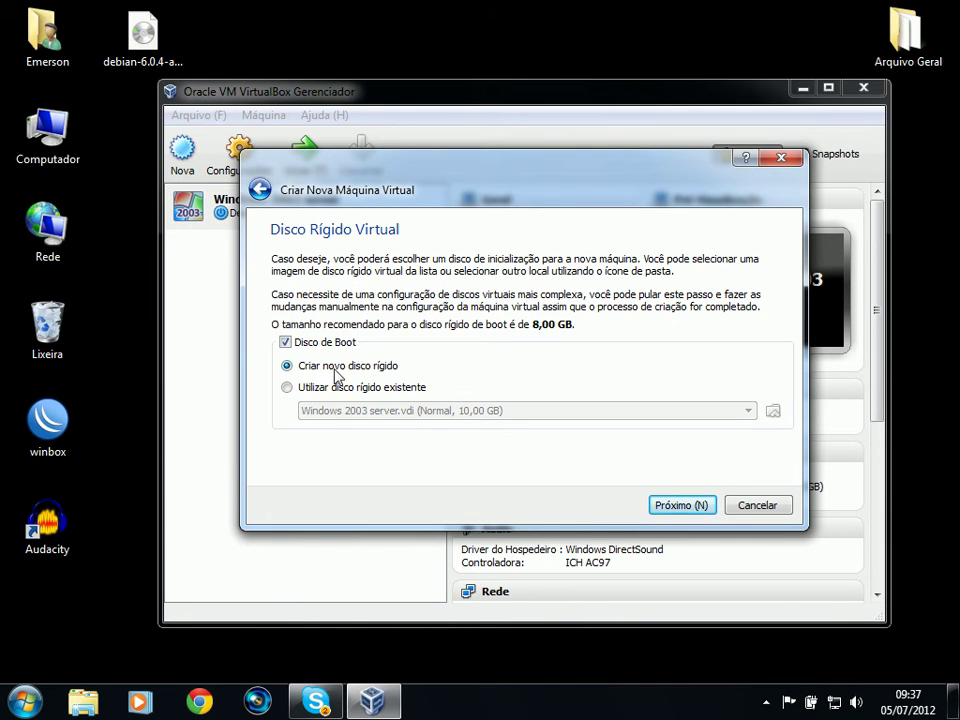
pyautogui.click(681, 505)
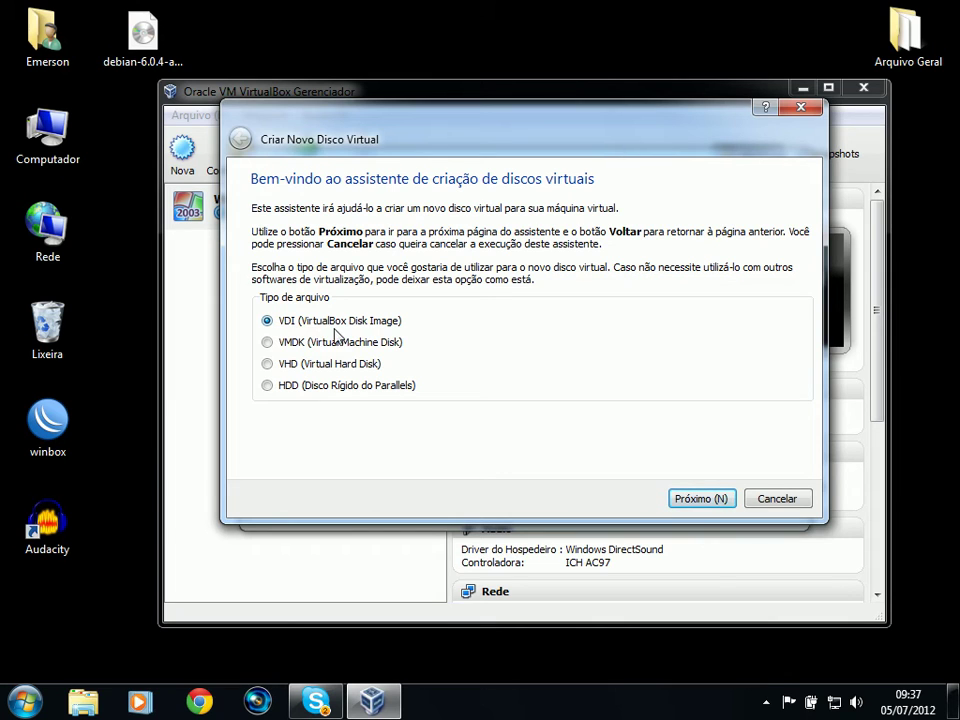
pyautogui.click(705, 500)
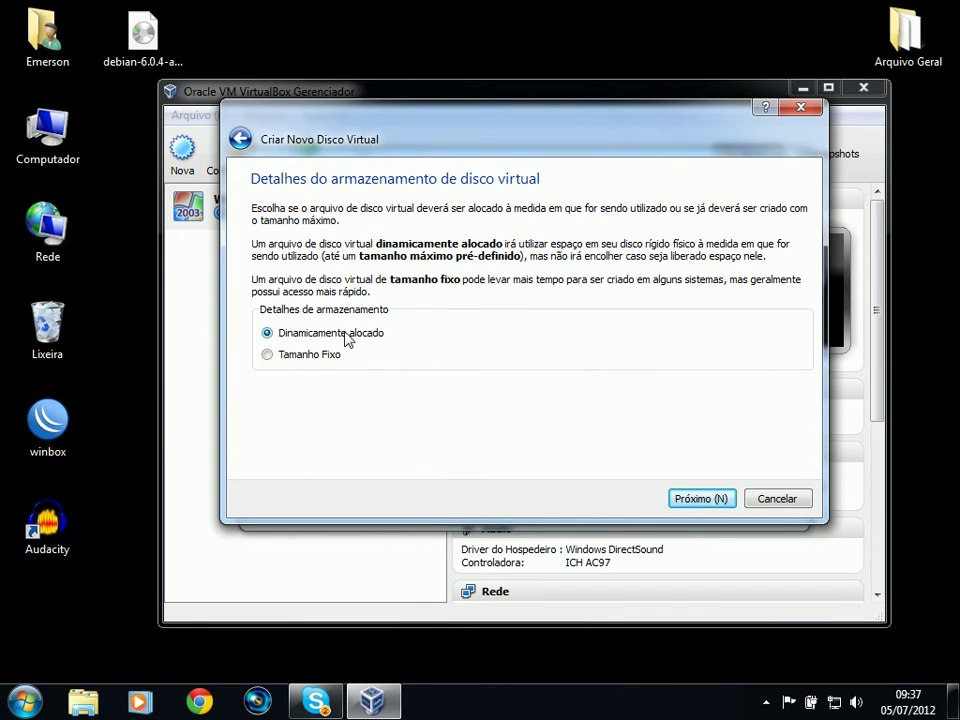
pyautogui.click(266, 356)
pyautogui.click(706, 500)
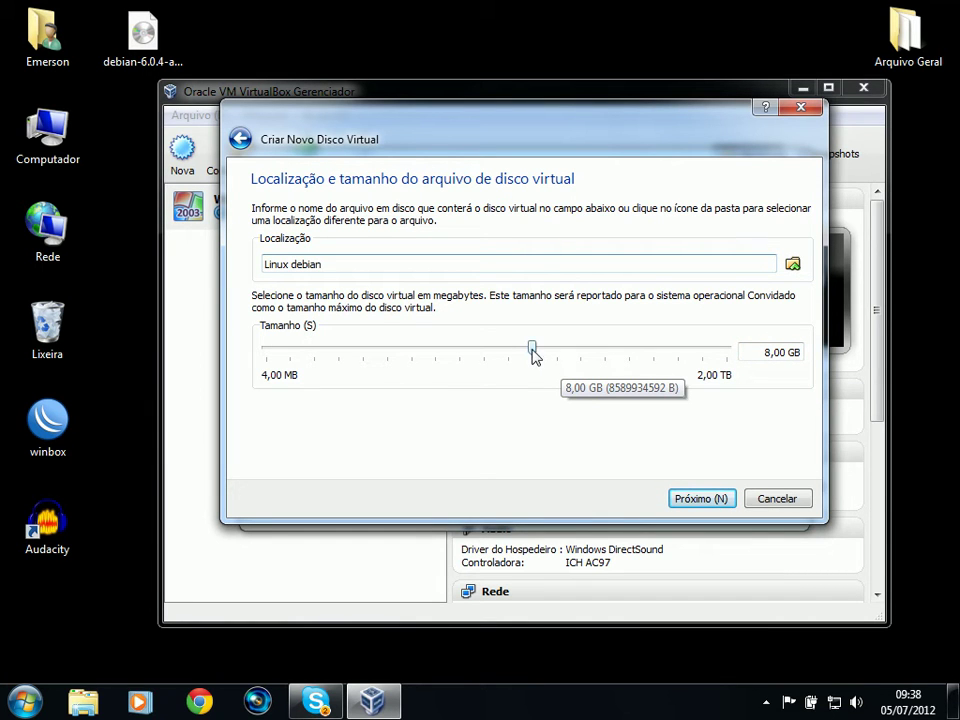
# Step: Set the virtual disk size to 4,00 GB and create the disk
pyautogui.click(750, 357)
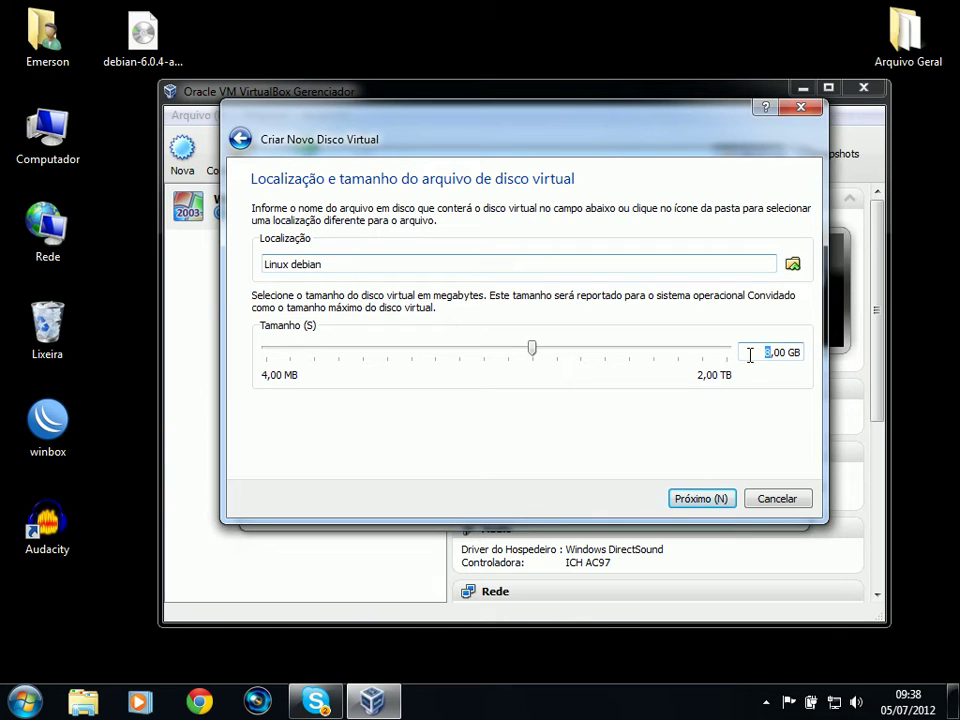
pyautogui.write('4')
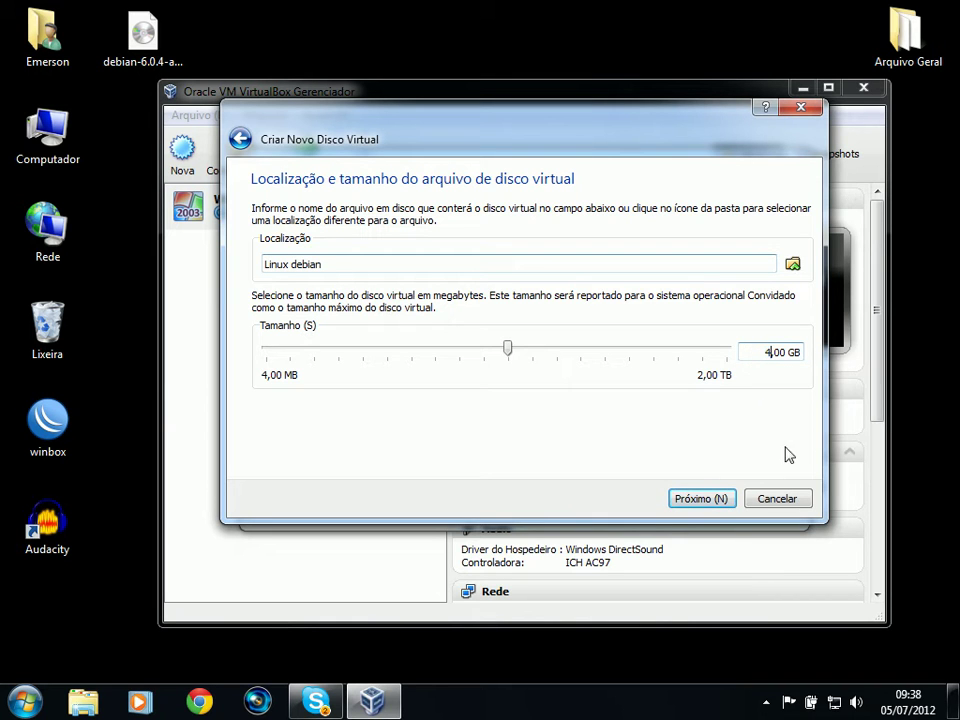
pyautogui.click(702, 500)
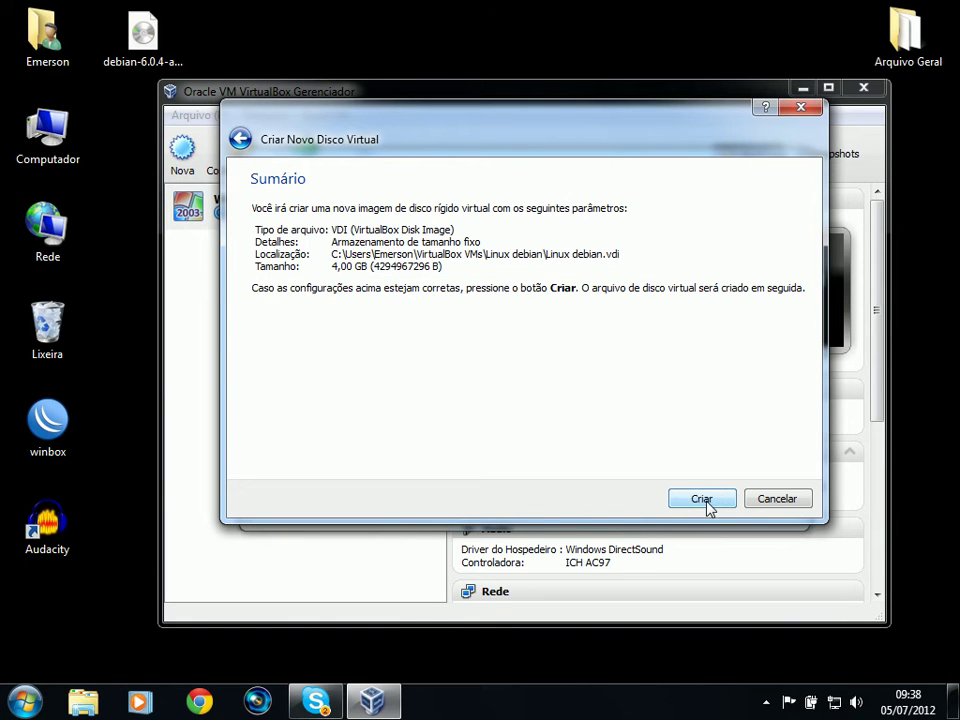
pyautogui.click(703, 500)
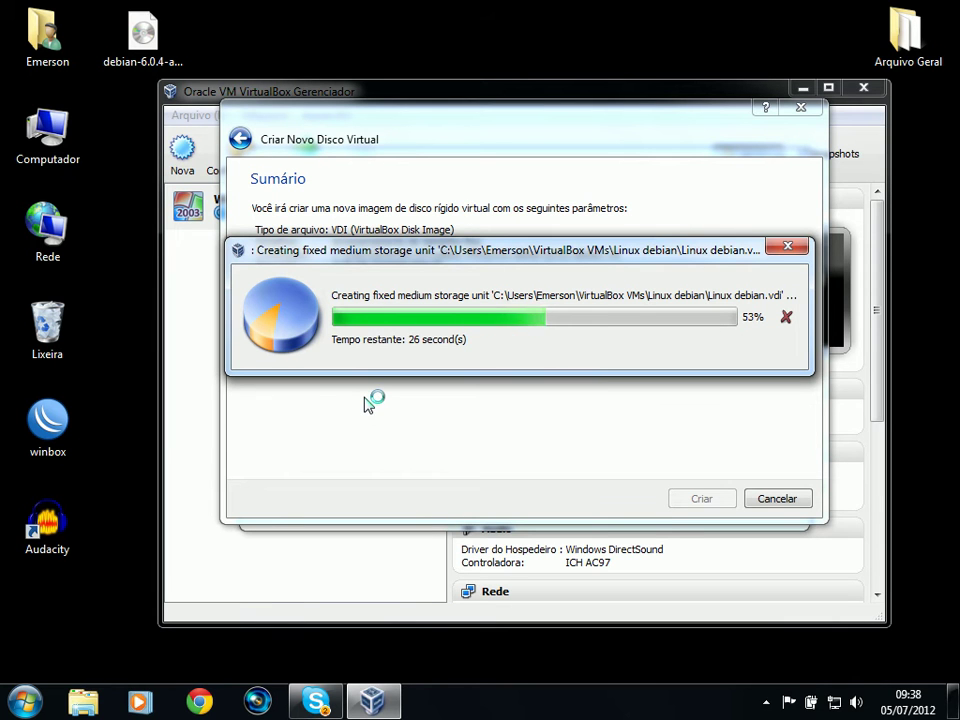
pyautogui.moveTo(564, 258); pyautogui.dragTo(557, 336)
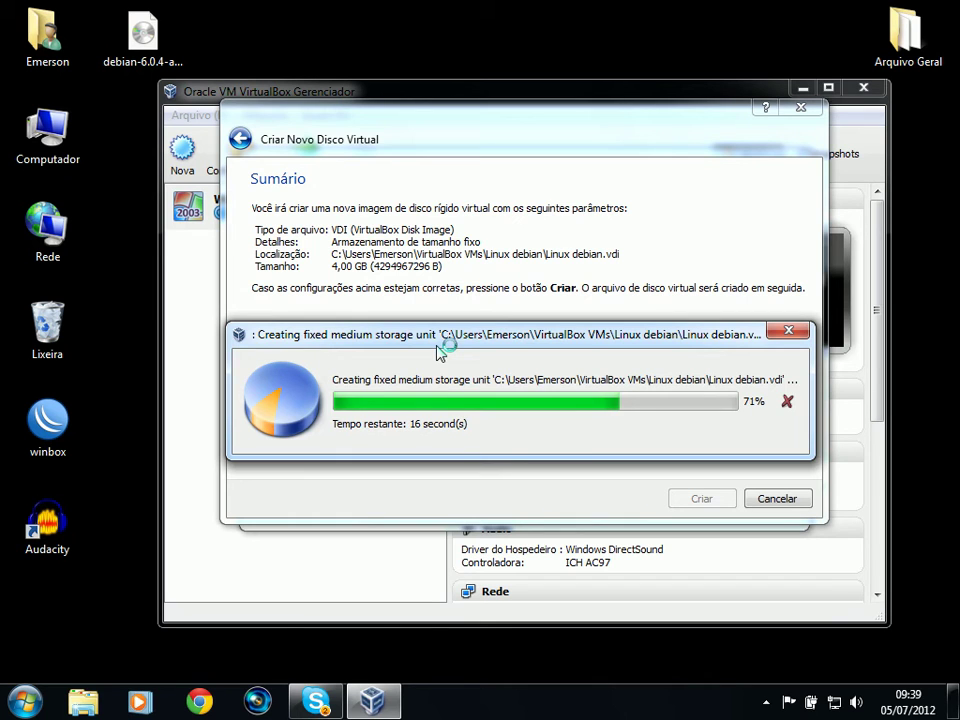
pyautogui.moveTo(443, 339); pyautogui.dragTo(451, 344)
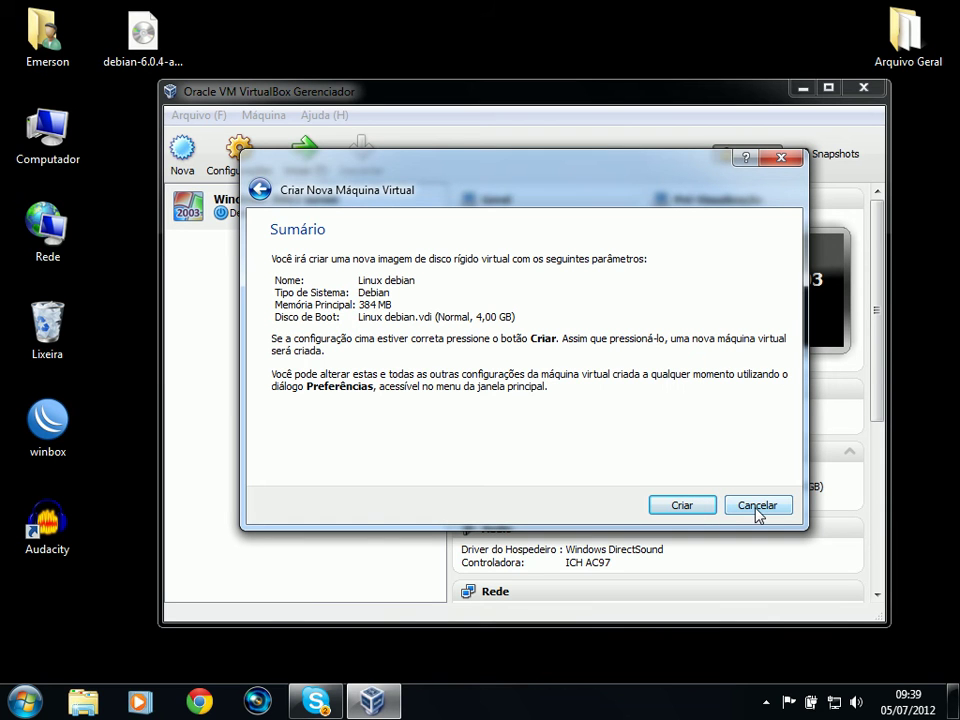
# Step: Finish creating the Linux debian virtual machine and select it in the machine list
pyautogui.click(682, 505)
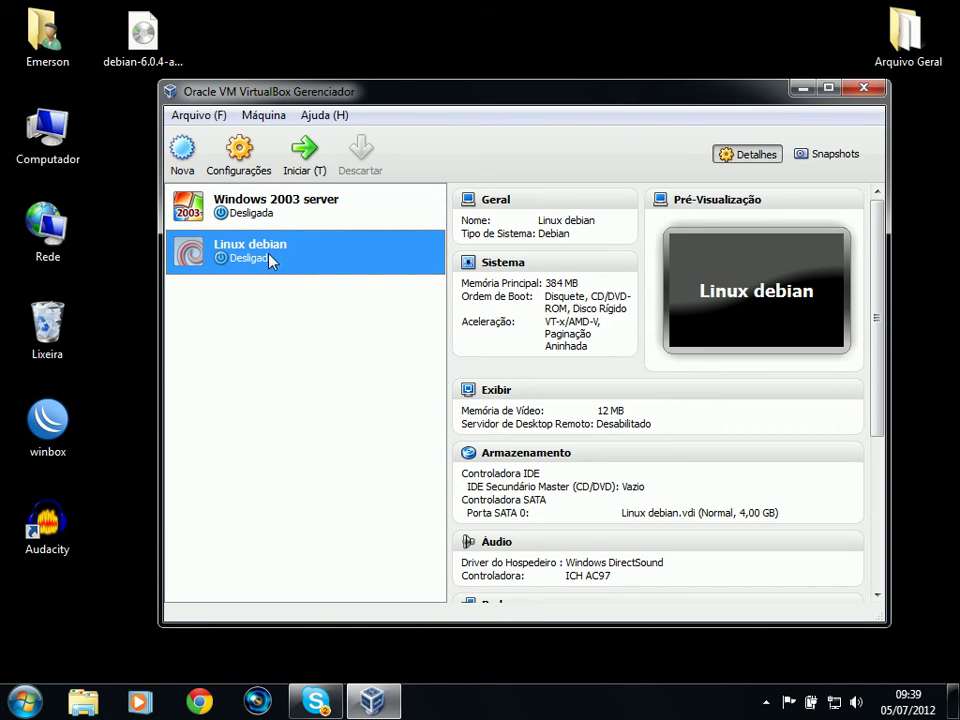
pyautogui.click(235, 205)
pyautogui.click(228, 268)
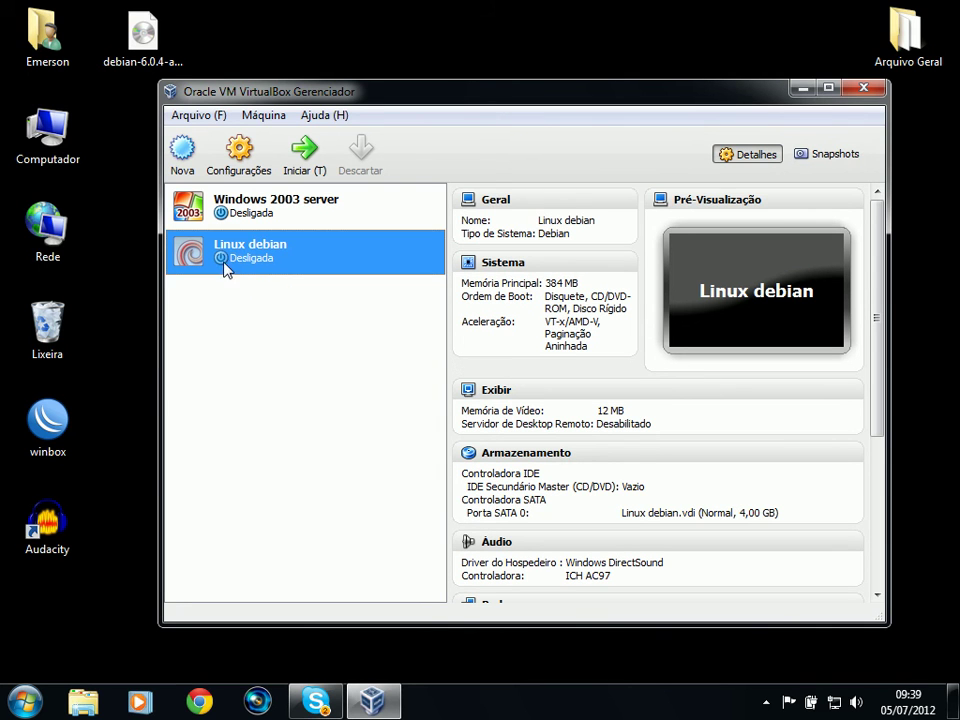
# Step: In the Linux debian system settings, disable floppy boot and move Disquete to the end of the boot order
pyautogui.click(240, 166)
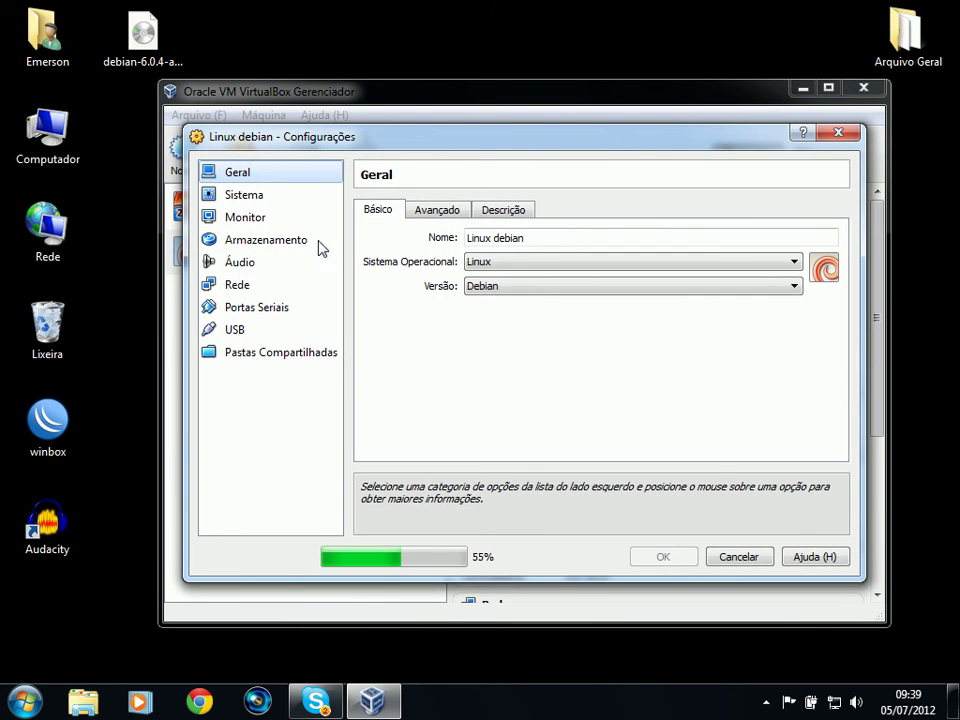
pyautogui.moveTo(439, 146)
pyautogui.mouseDown()
pyautogui.moveTo(439, 120)
pyautogui.moveTo(438, 170)
pyautogui.mouseUp()
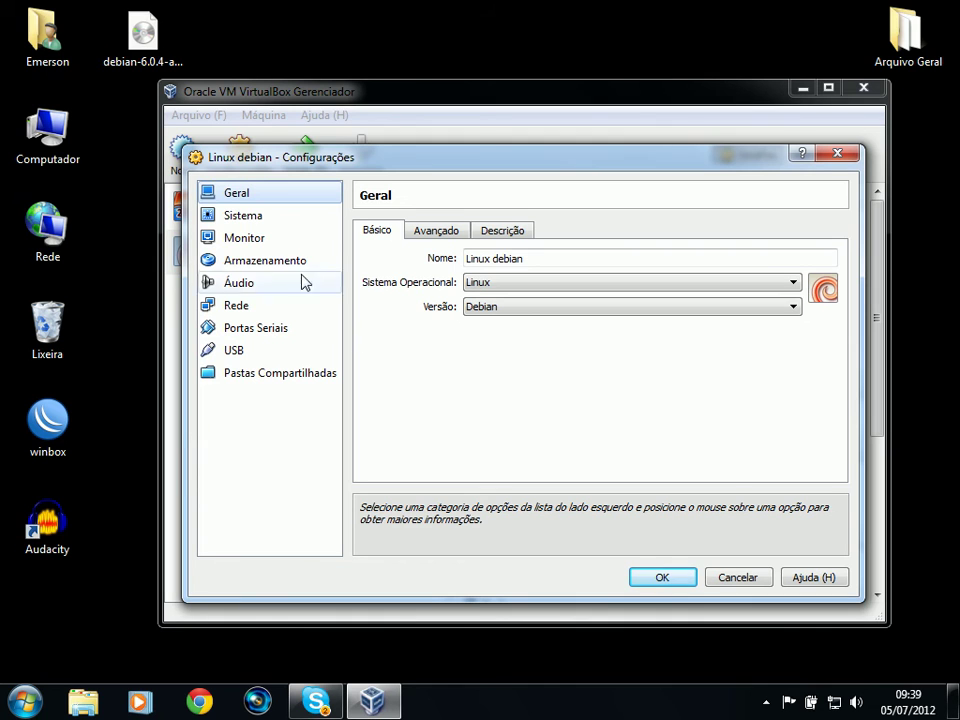
pyautogui.click(247, 219)
pyautogui.click(475, 300)
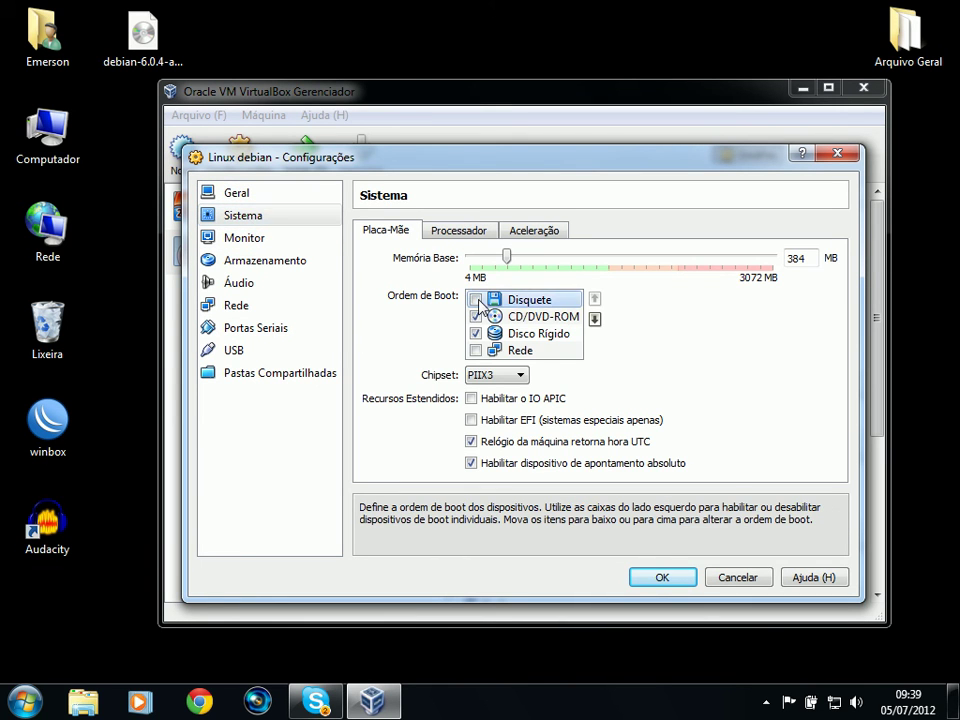
pyautogui.click(594, 319)
pyautogui.click(594, 319)
pyautogui.click(594, 319)
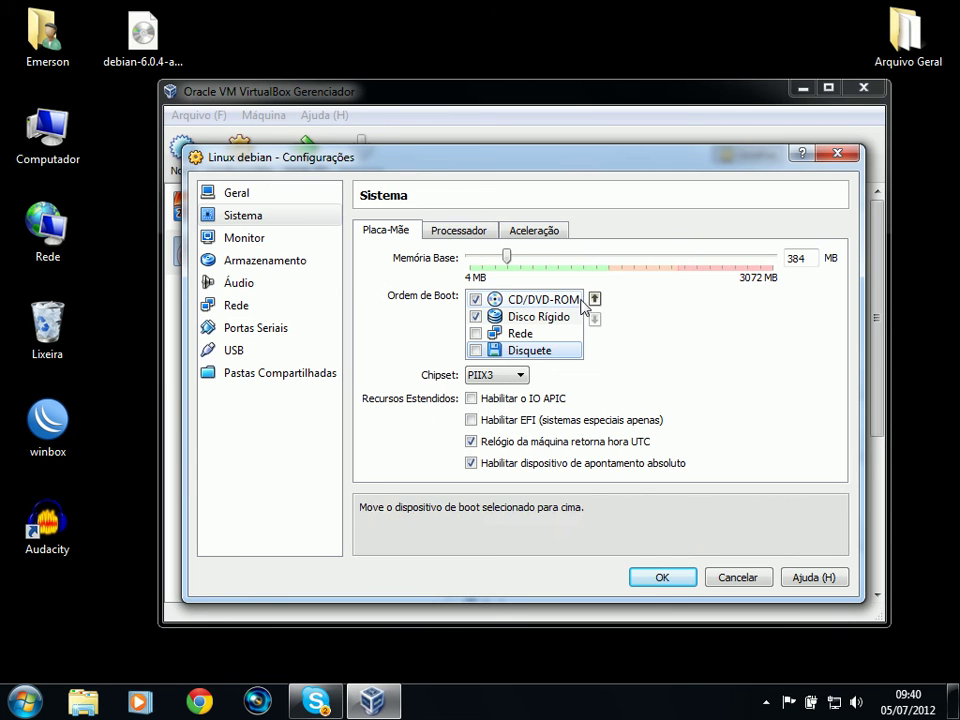
# Step: Assign the host drive 'E:' to the empty CD/DVD drive on the IDE controller
pyautogui.click(242, 240)
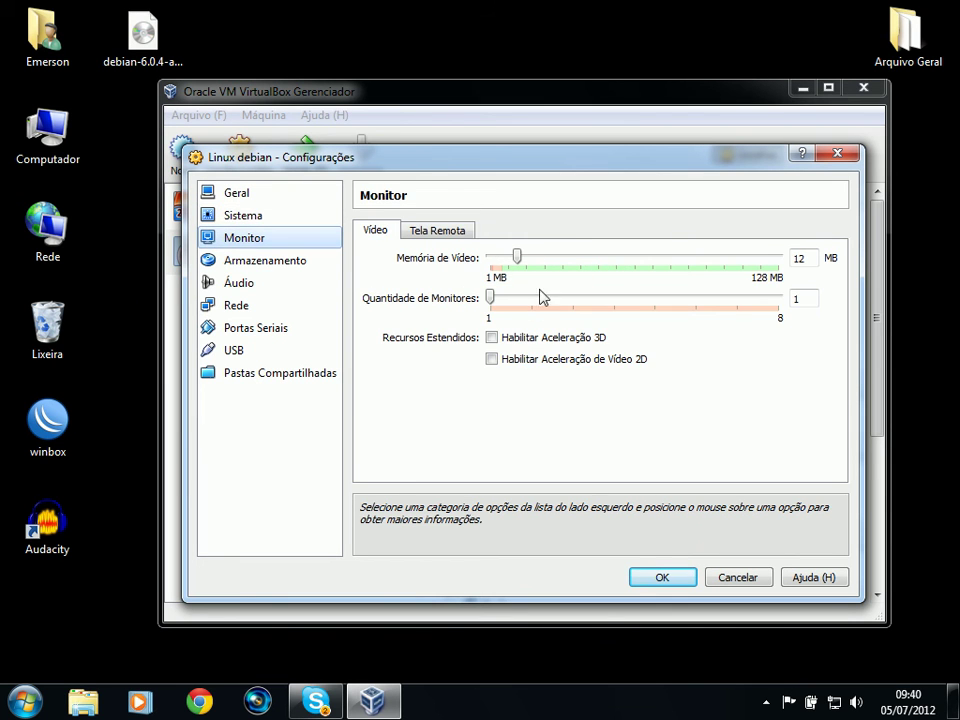
pyautogui.click(283, 262)
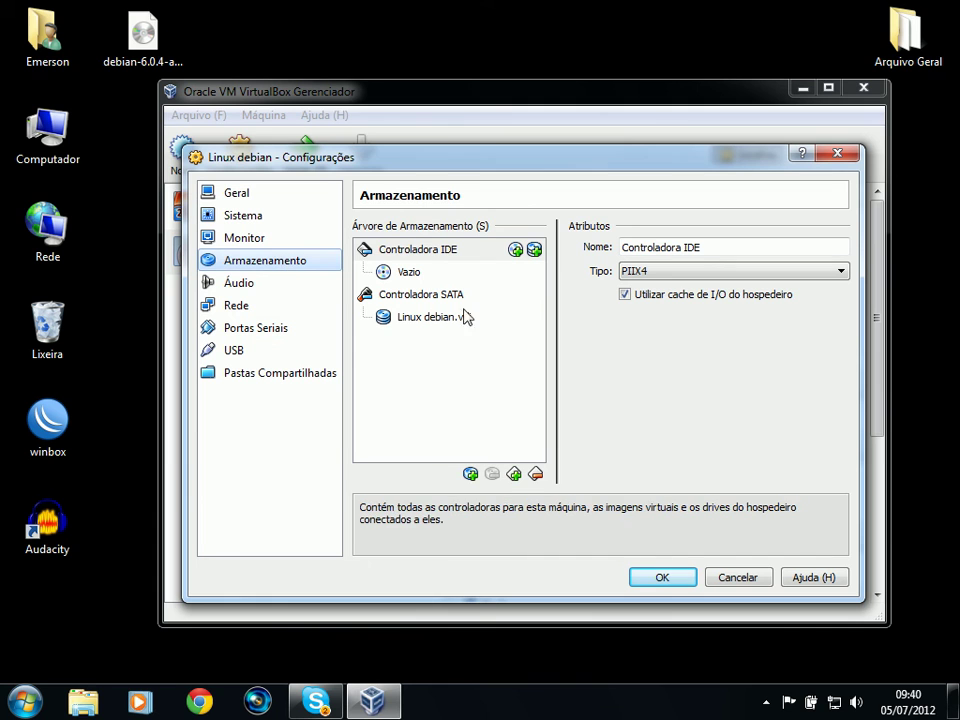
pyautogui.click(413, 276)
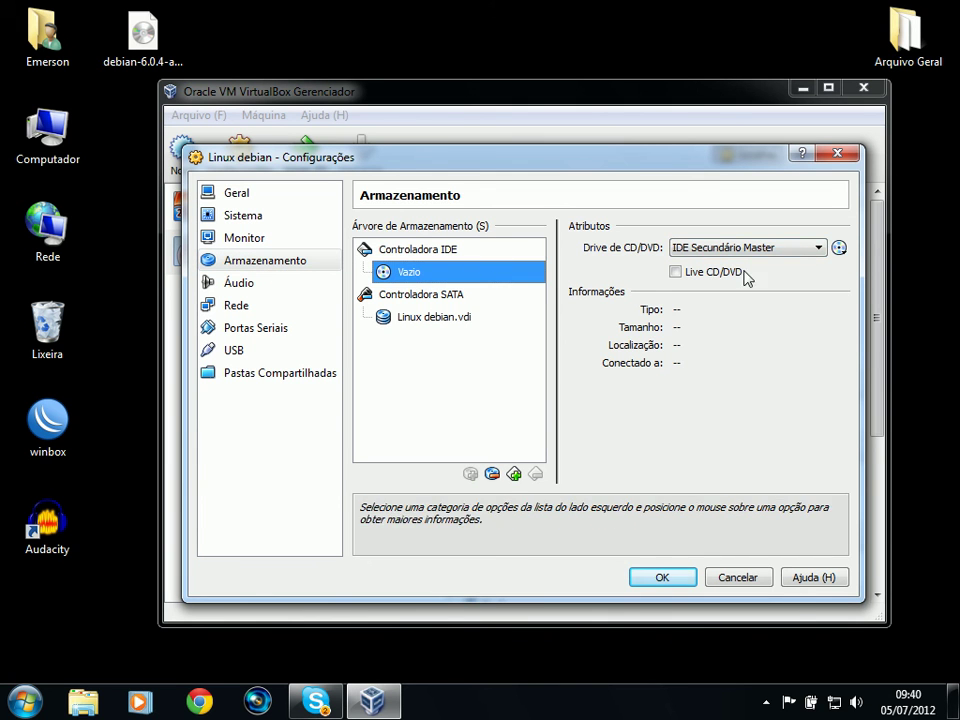
pyautogui.click(839, 249)
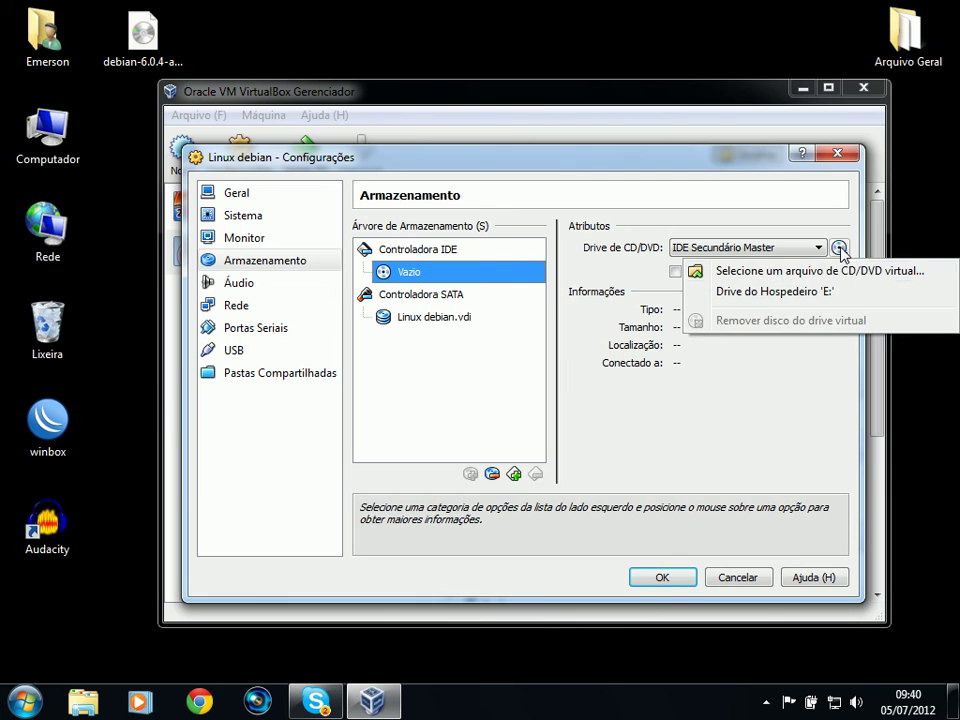
pyautogui.click(764, 292)
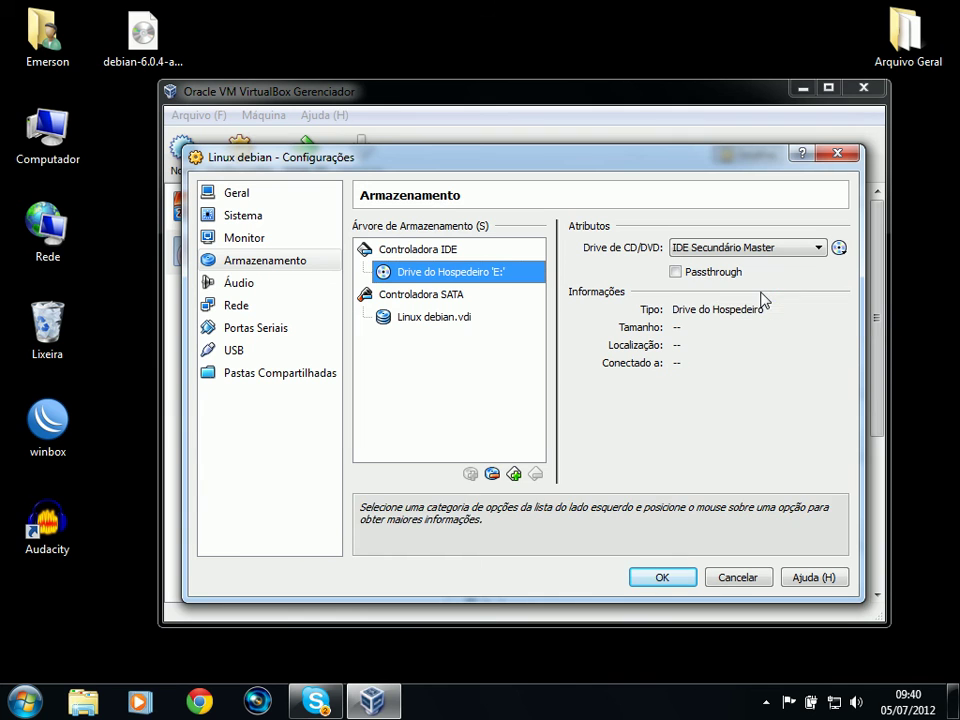
# Step: Check which disc is in DVD-RW drive E: in the Computador window, then close that window
pyautogui.click(48, 130)
pyautogui.doubleClick(48, 130)
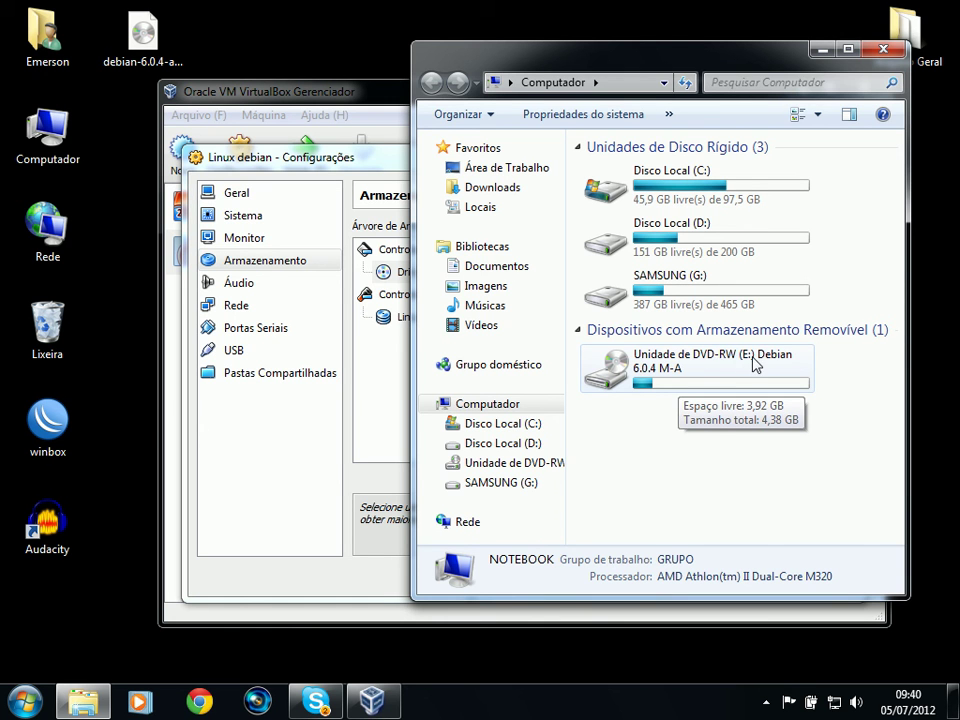
pyautogui.click(898, 48)
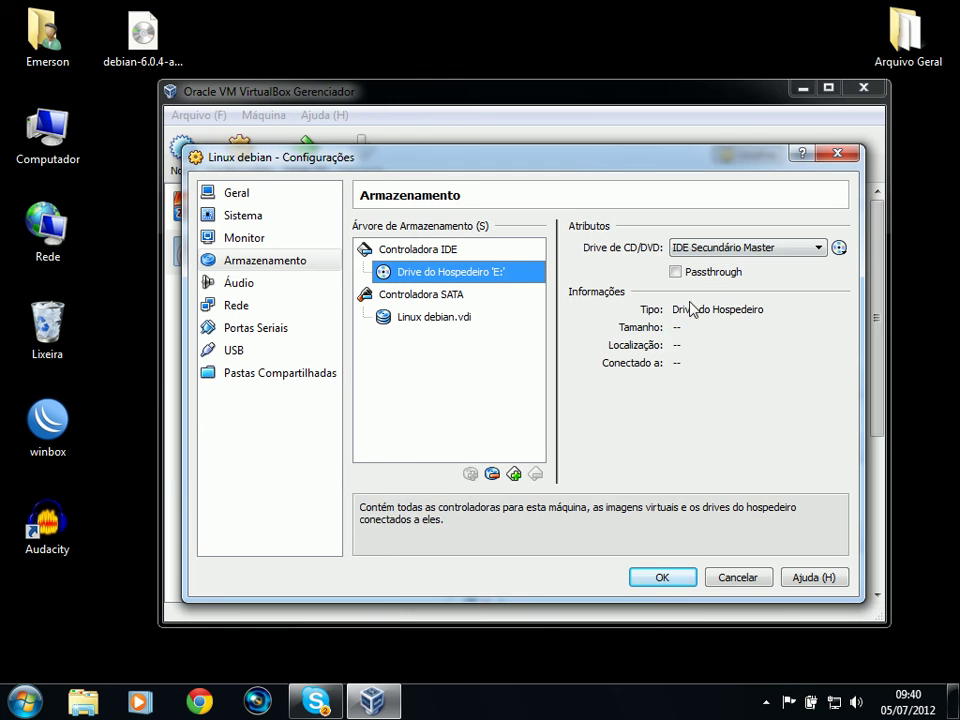
# Step: Select the host drive 'E:' again as the source of the IDE CD/DVD drive
pyautogui.click(838, 248)
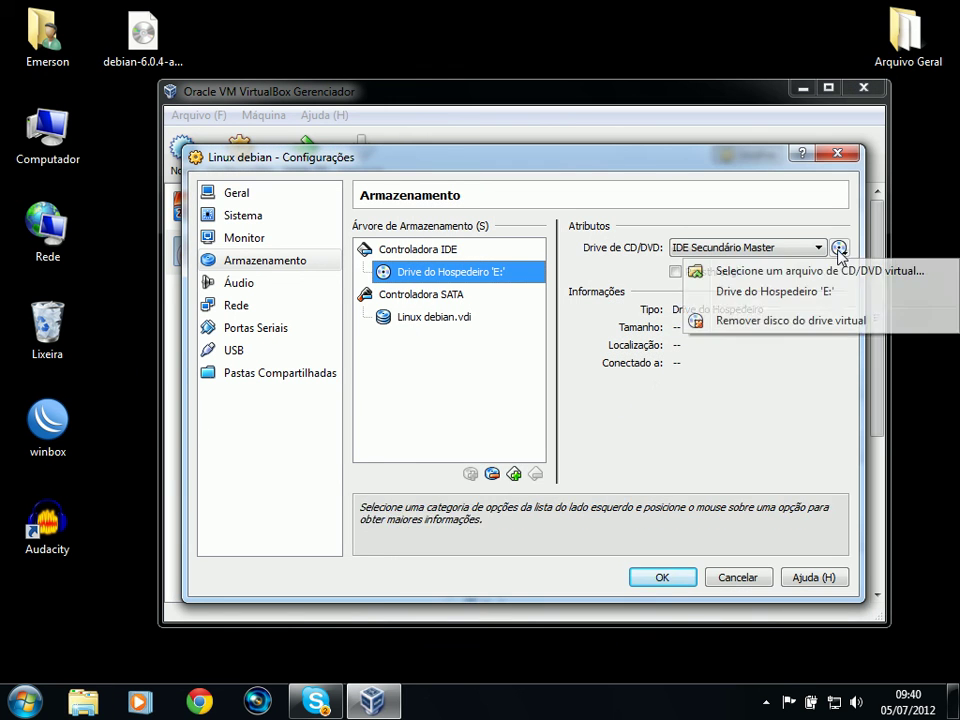
pyautogui.click(773, 296)
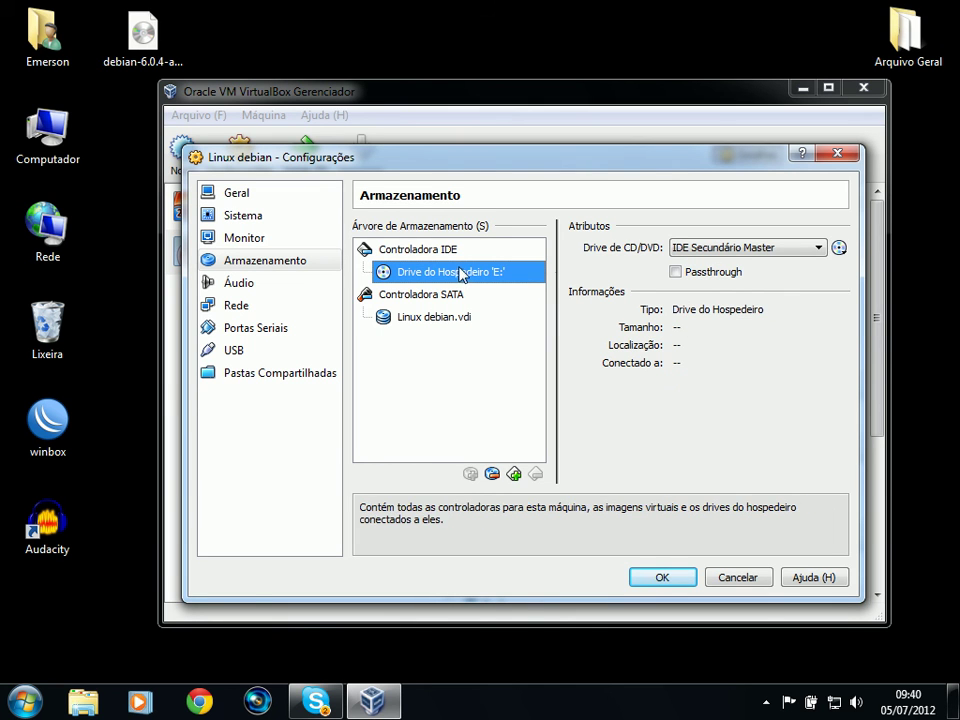
pyautogui.click(839, 248)
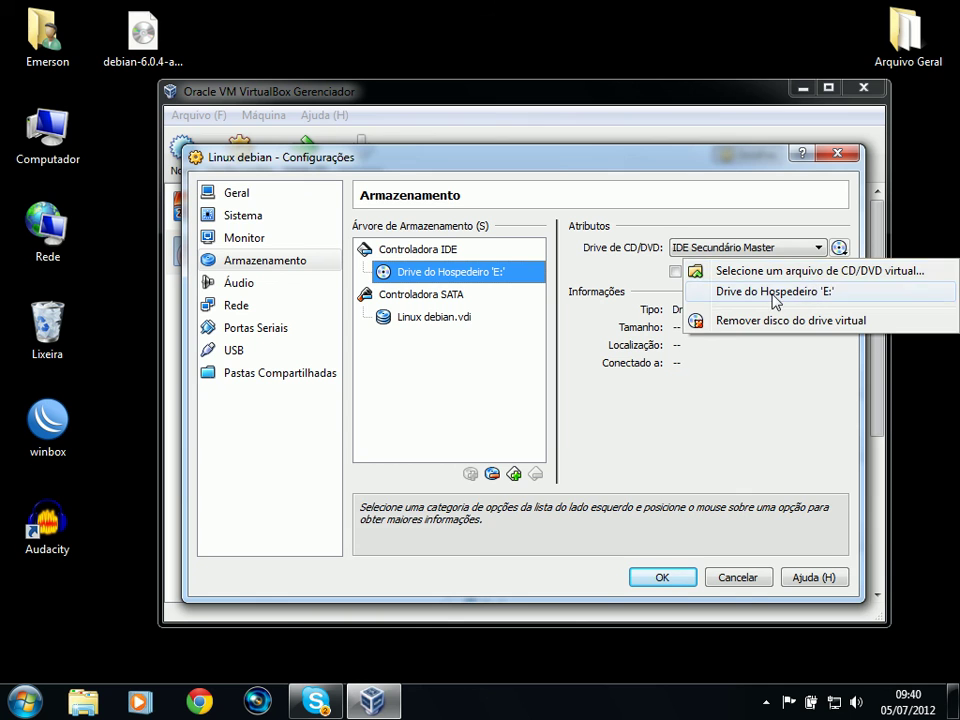
pyautogui.click(790, 295)
pyautogui.click(839, 248)
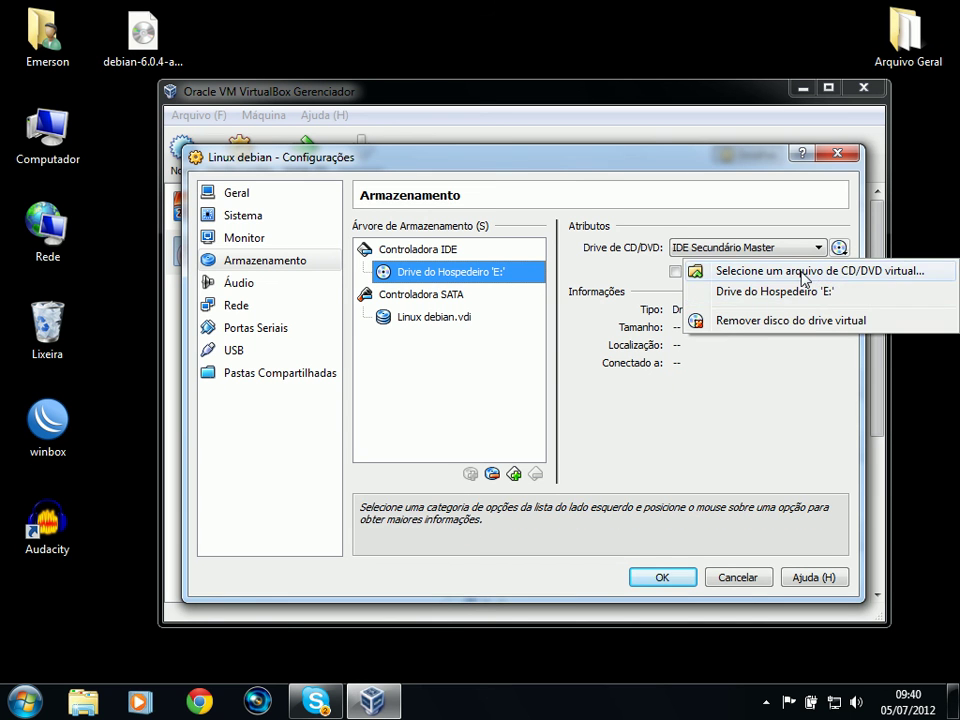
pyautogui.click(801, 271)
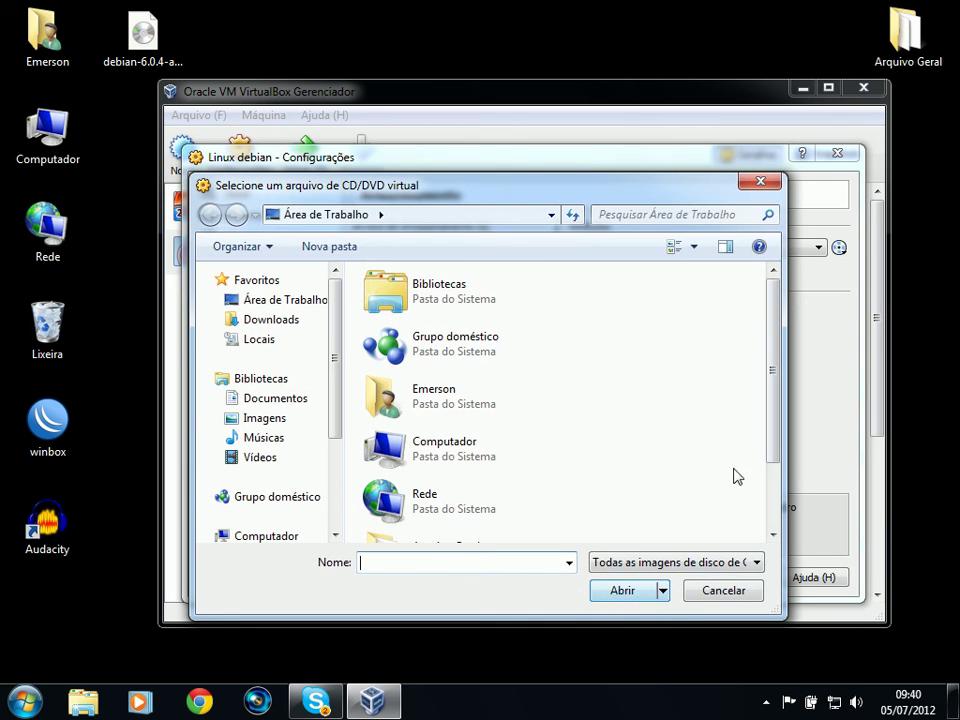
pyautogui.scroll(-3, 778, 461)
pyautogui.click(741, 596)
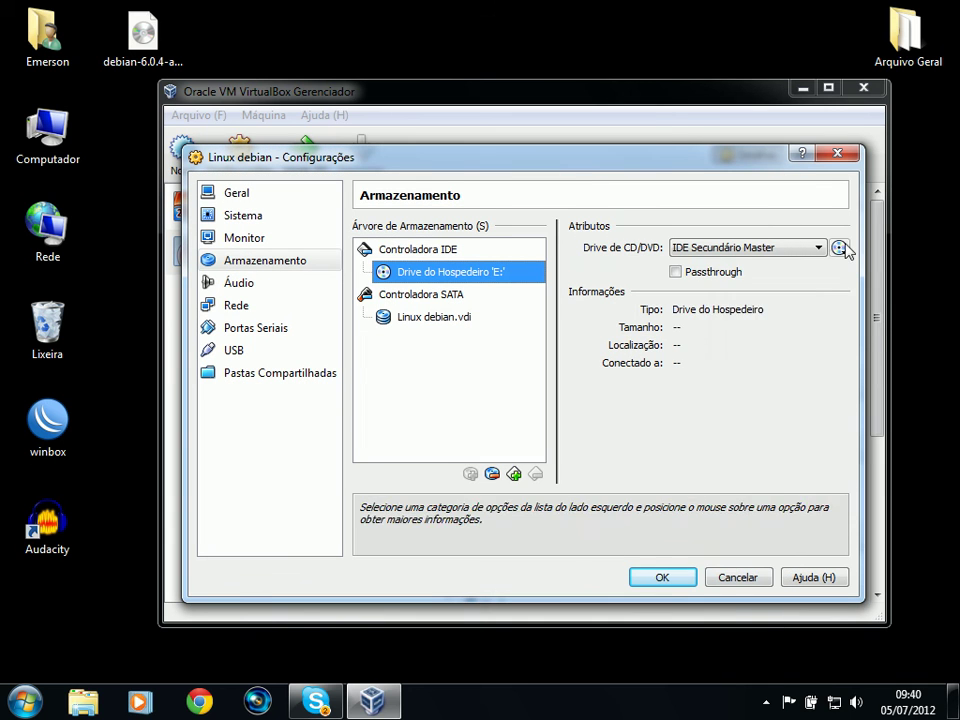
# Step: Set host drive 'E:' as the disc source for the IDE Secundário Master CD/DVD drive
pyautogui.click(840, 248)
pyautogui.click(750, 292)
# Step: Look over the audio settings and set network Adaptador 1 to connect through Placa em modo Bridge
pyautogui.click(252, 287)
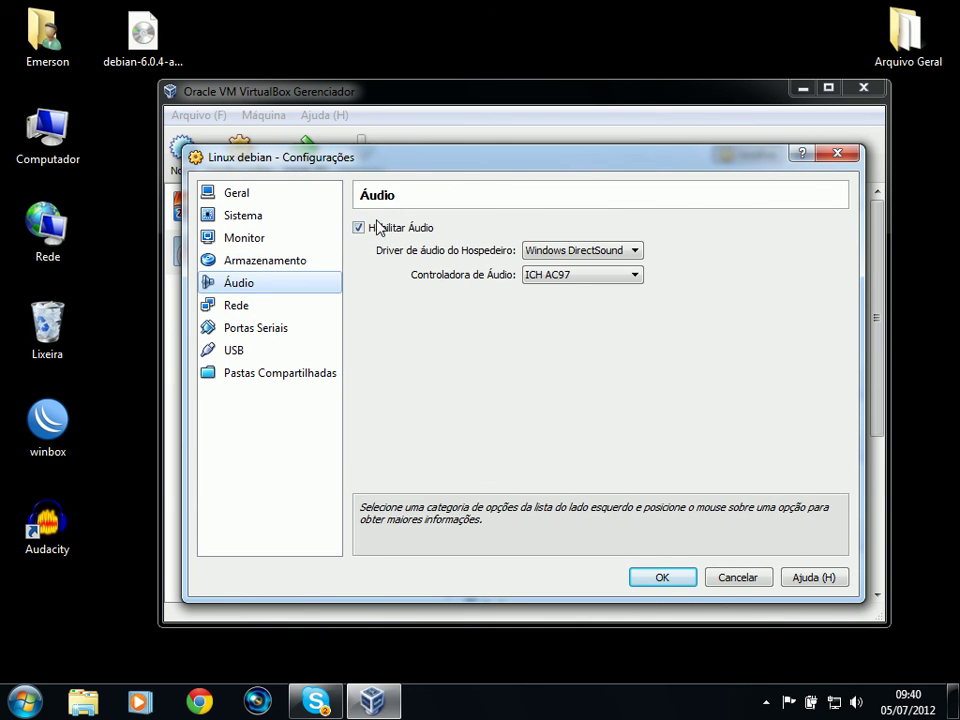
pyautogui.click(238, 306)
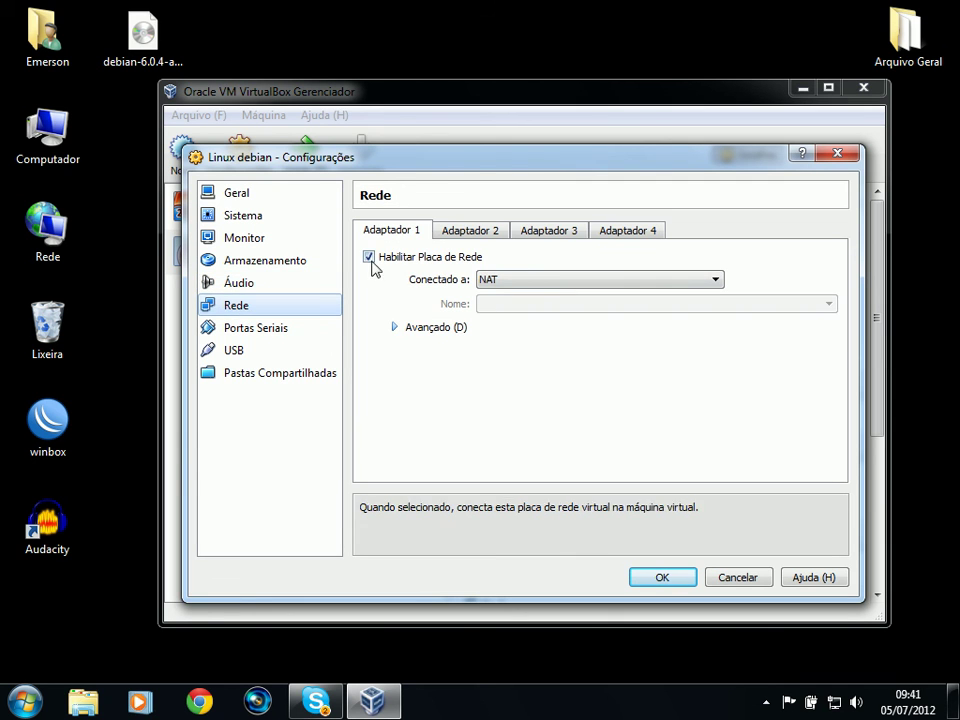
pyautogui.click(546, 280)
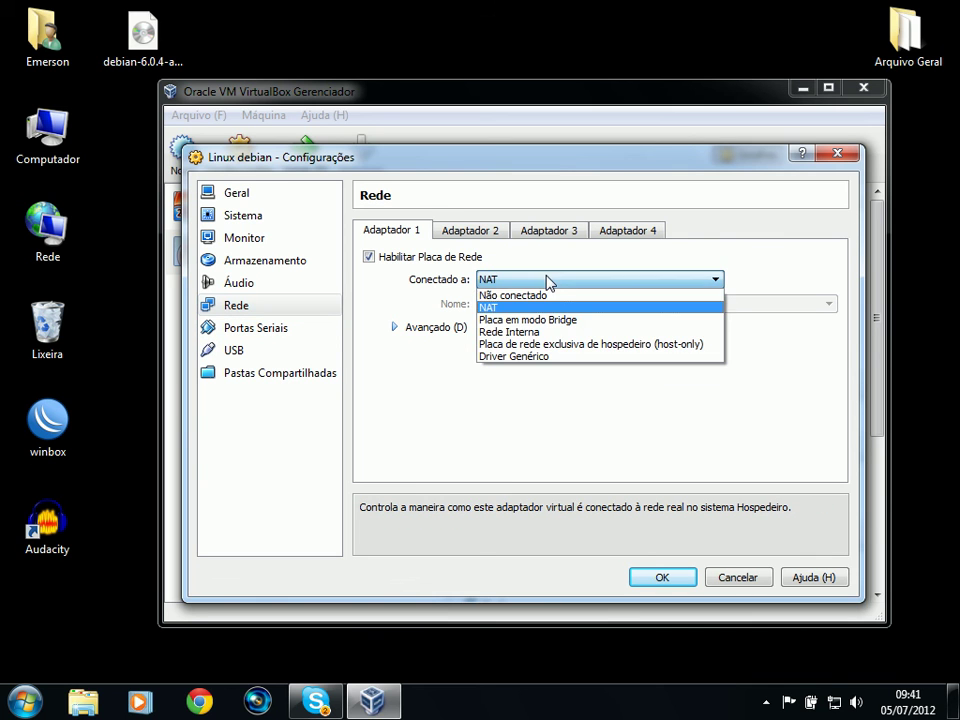
pyautogui.click(517, 320)
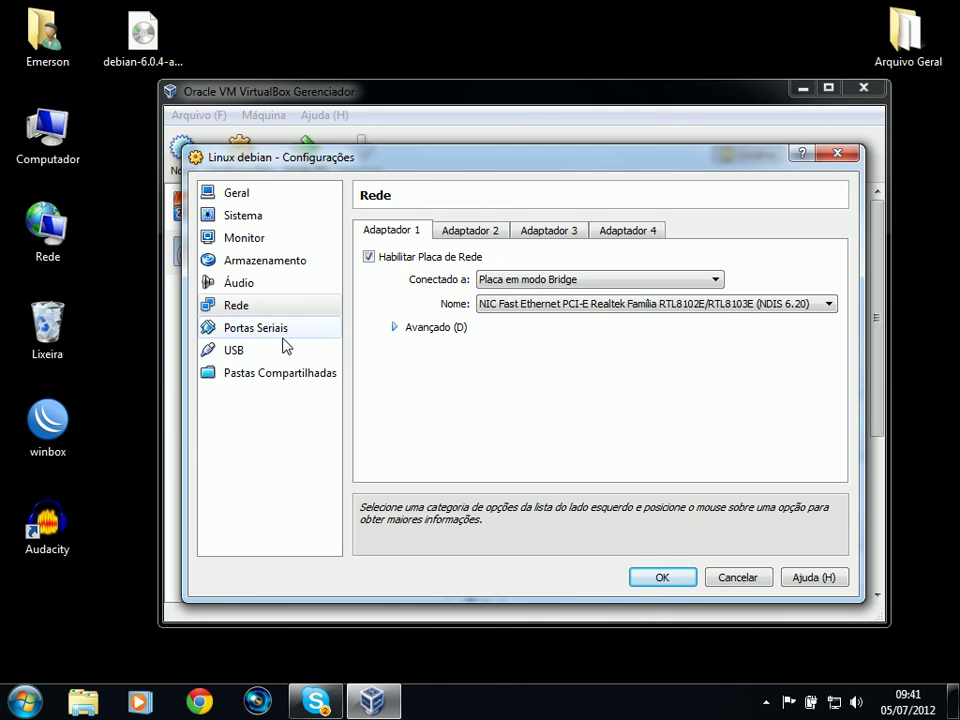
# Step: Review the serial port, USB, shared folder and general settings, and save the Linux debian configuration
pyautogui.click(252, 329)
pyautogui.click(232, 352)
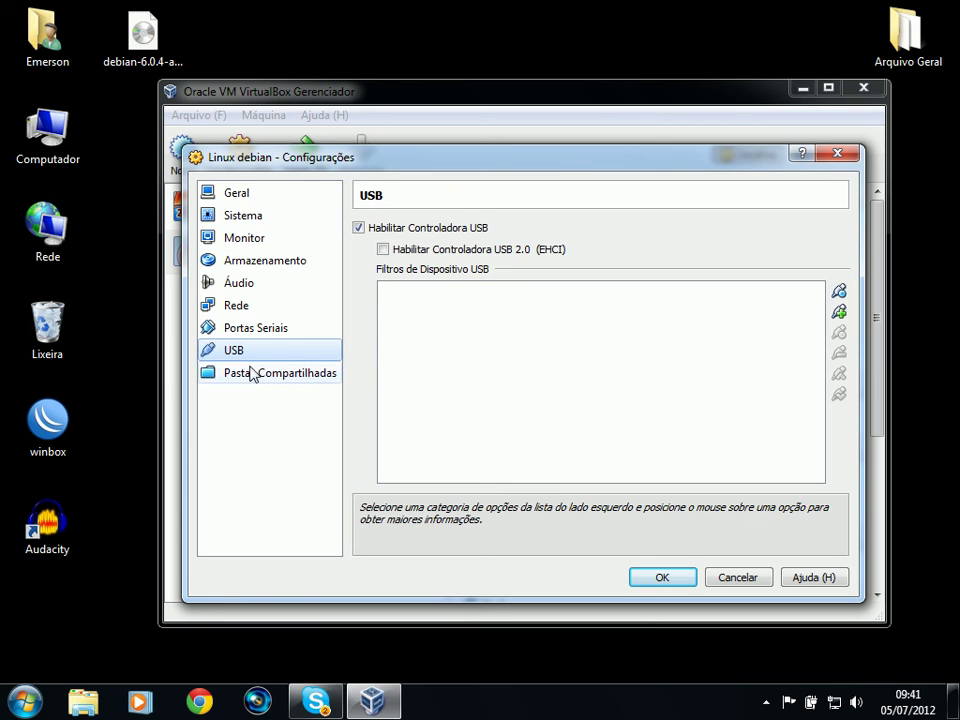
pyautogui.click(268, 374)
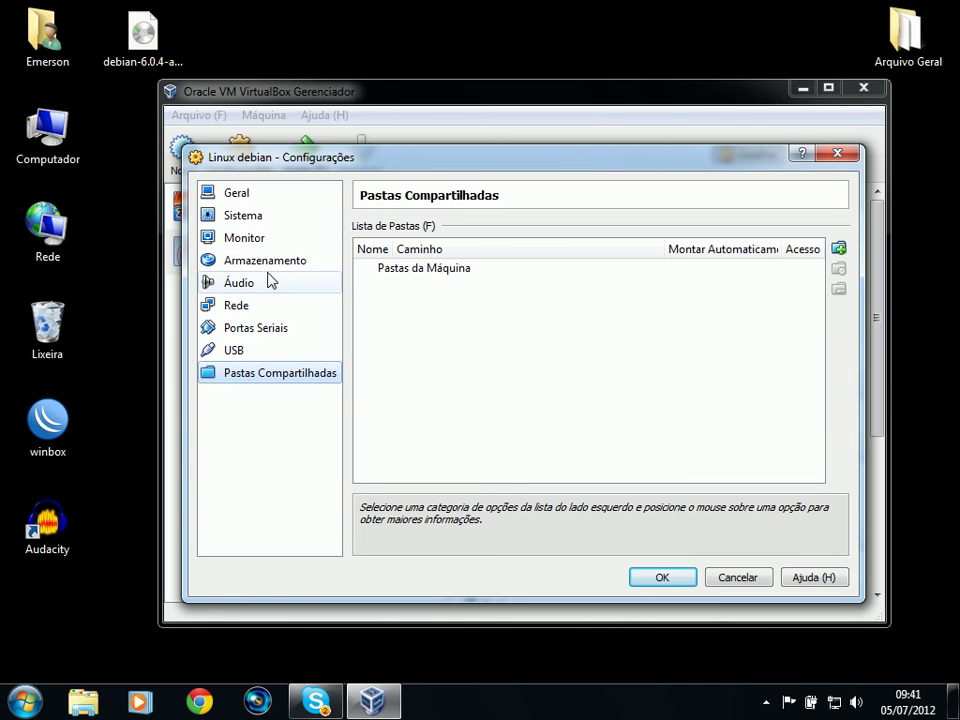
pyautogui.click(236, 196)
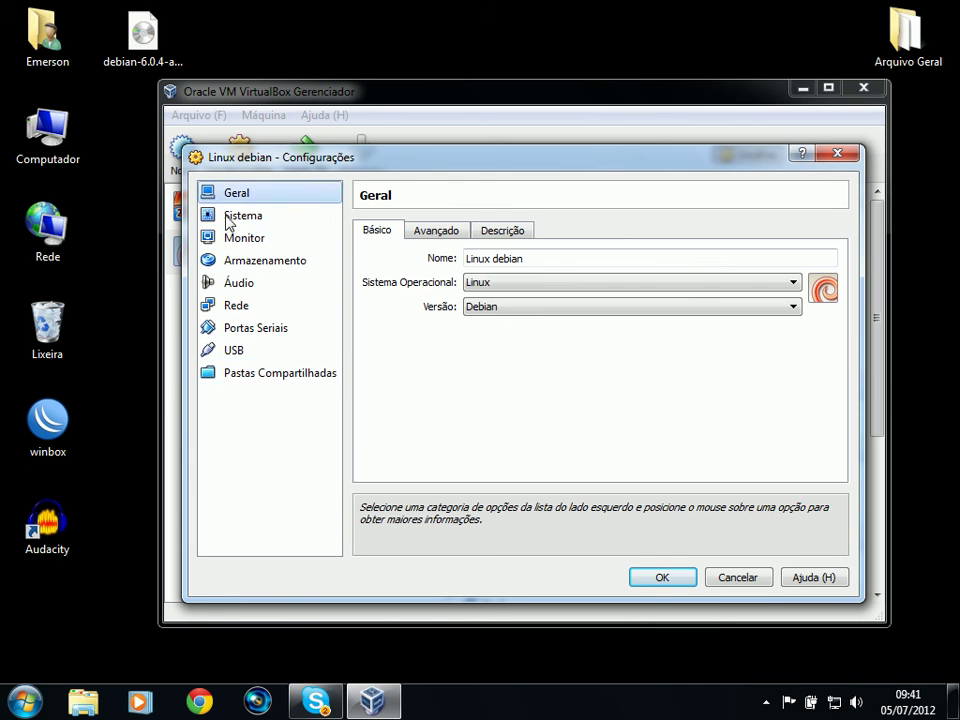
pyautogui.click(652, 582)
pyautogui.moveTo(440, 97)
pyautogui.mouseDown()
pyautogui.moveTo(453, 85)
pyautogui.moveTo(428, 109)
pyautogui.mouseUp()
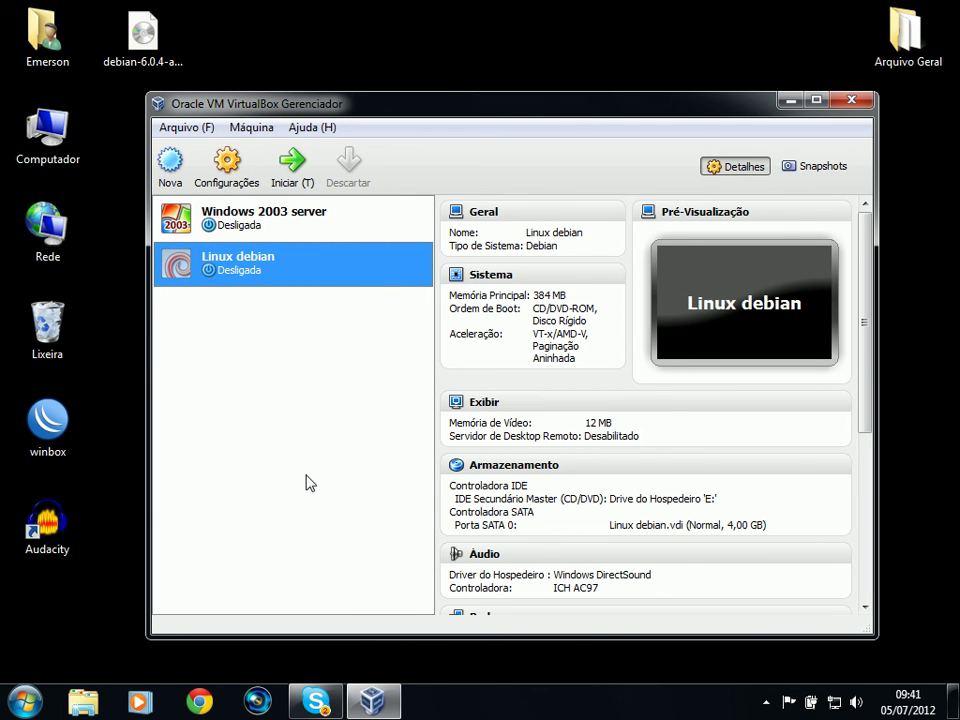
pyautogui.click(957, 325)
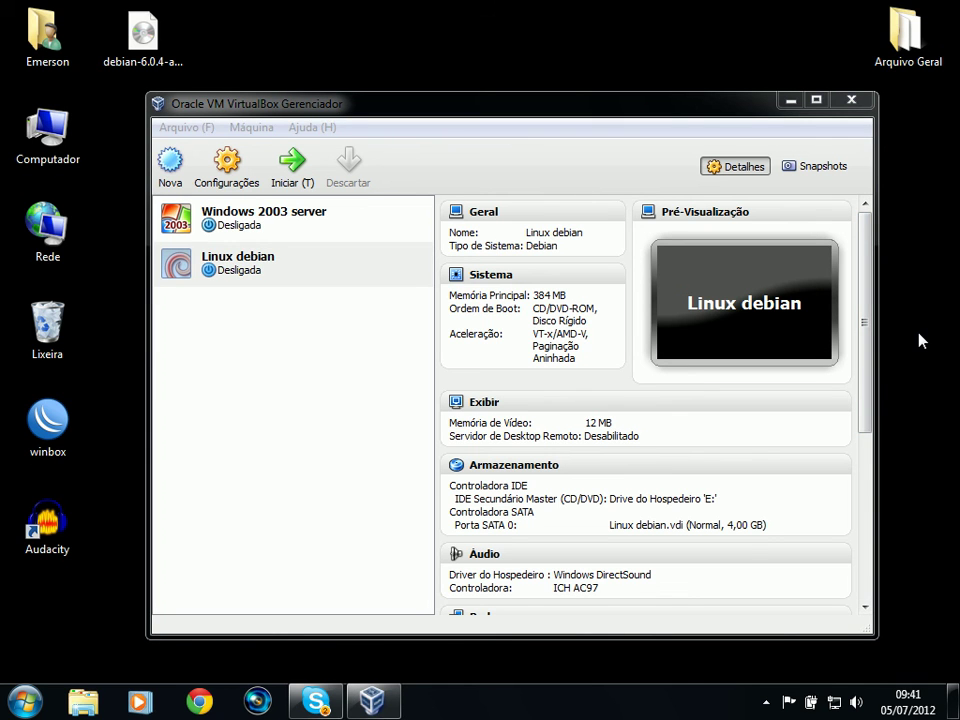